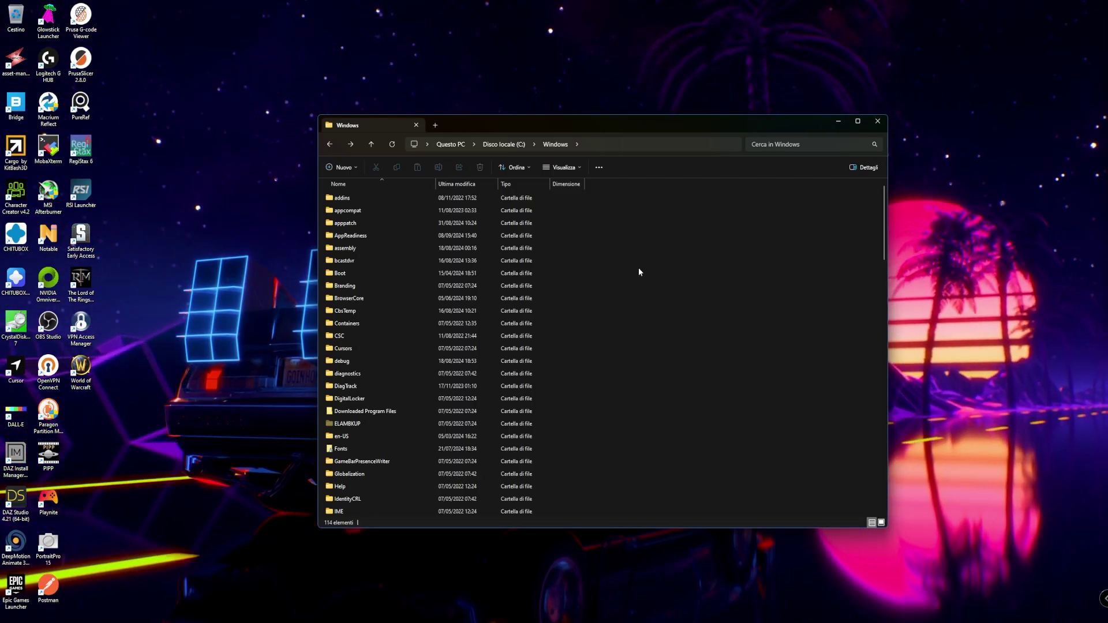
Go to the %LOCALAPPDATA% folder via the address bar
left_click(628, 143)
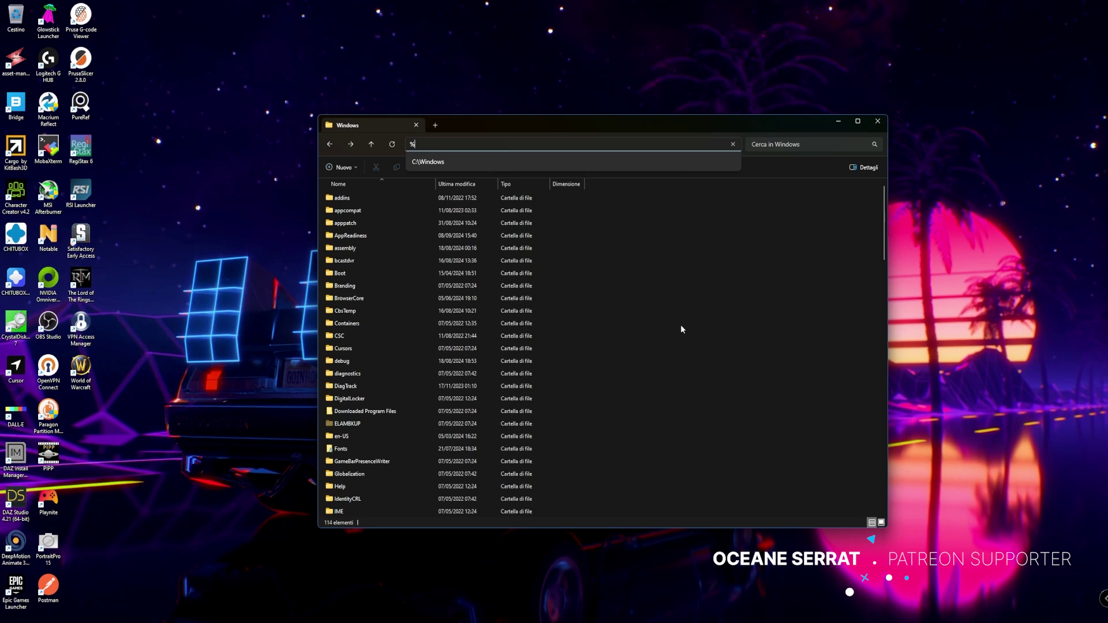
type("%LOCALAPPDATA%")
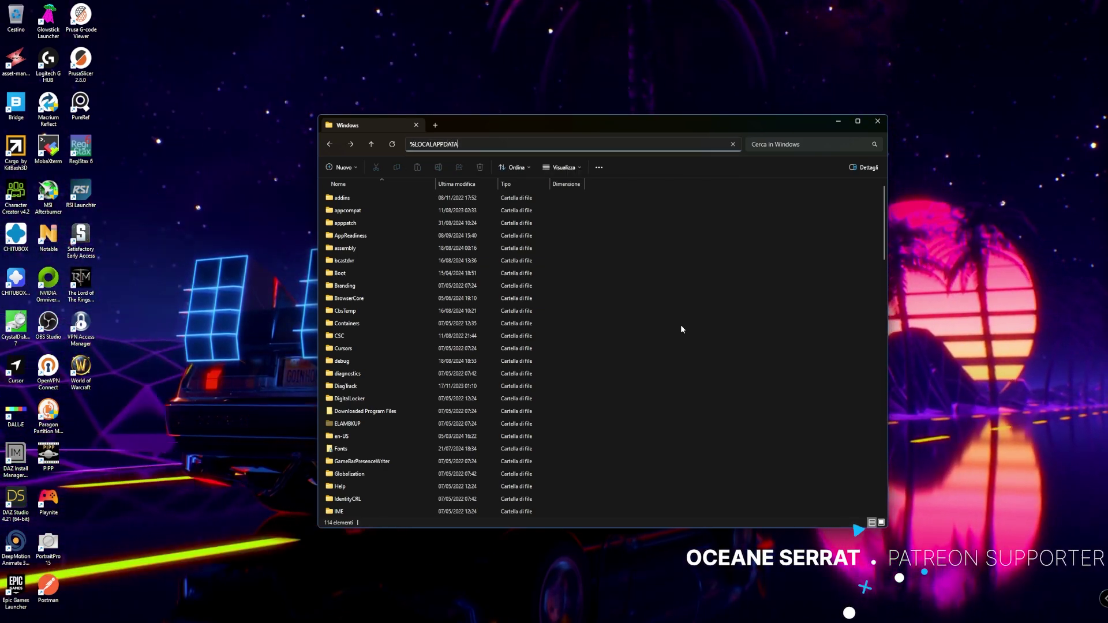
key("Return")
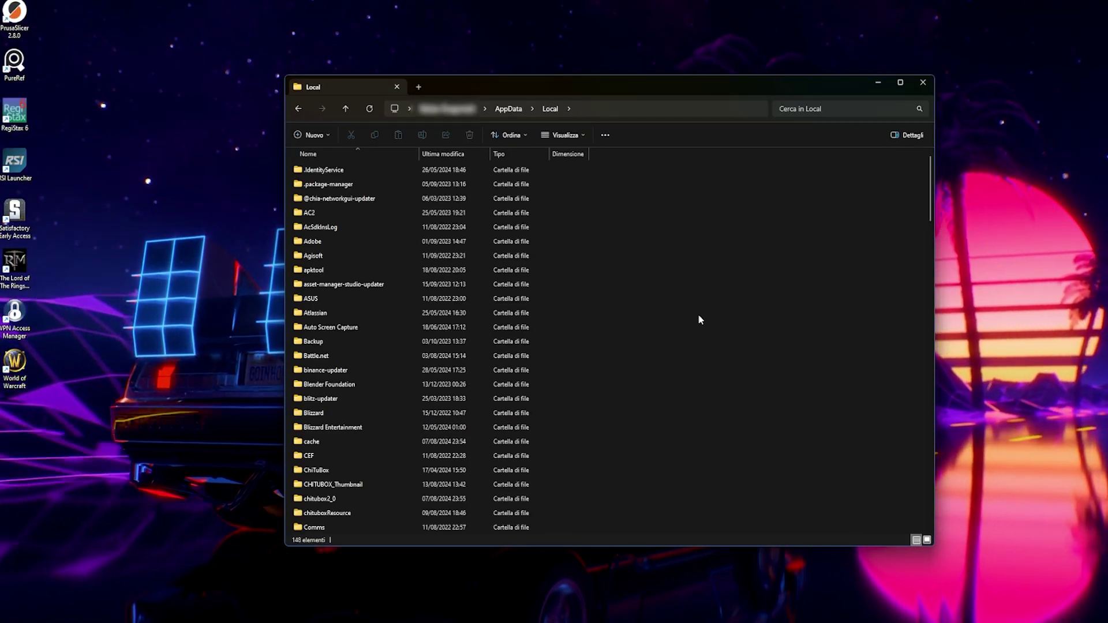
Open EpicGamesLauncher\Saved\Config\Windows and select GameUserSettings.ini
scroll(604, 345, "down", 1)
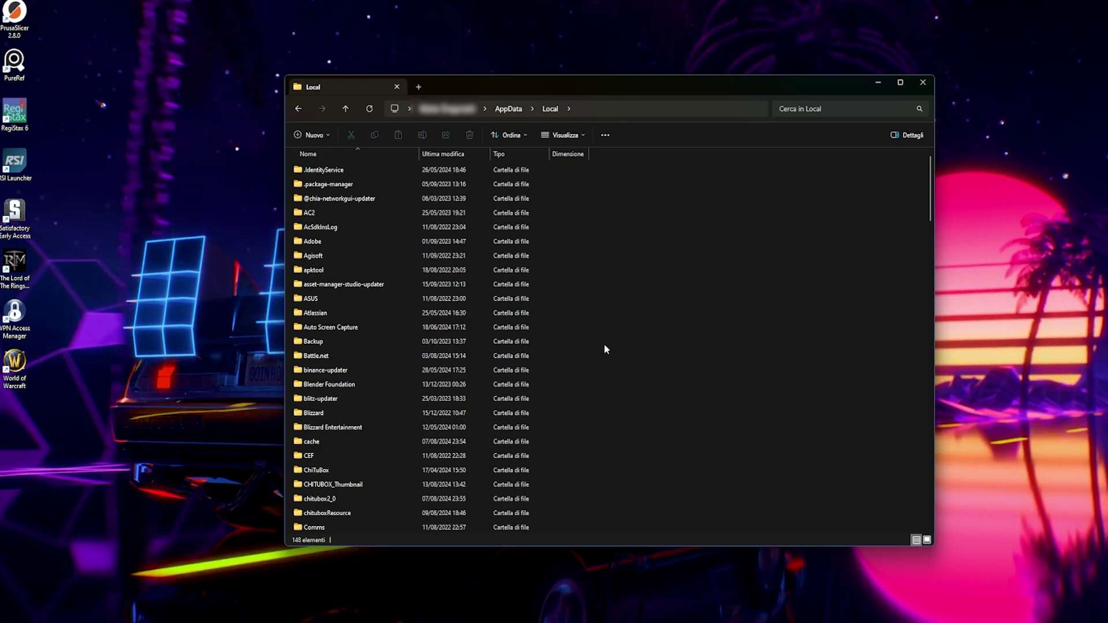
scroll(605, 348, "down", 10)
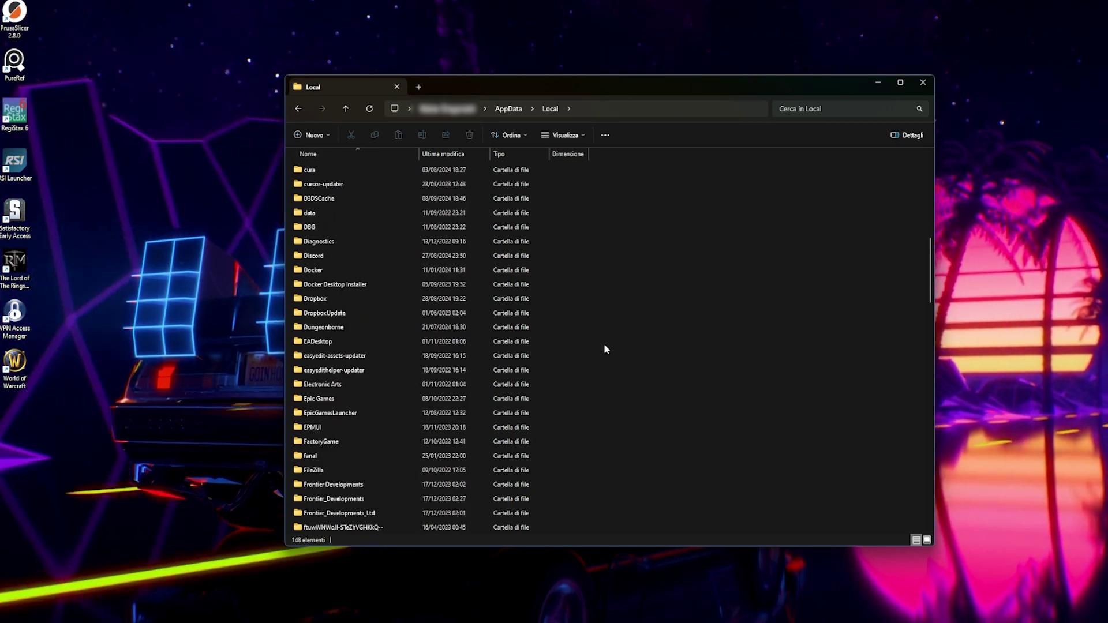
double_click(360, 413)
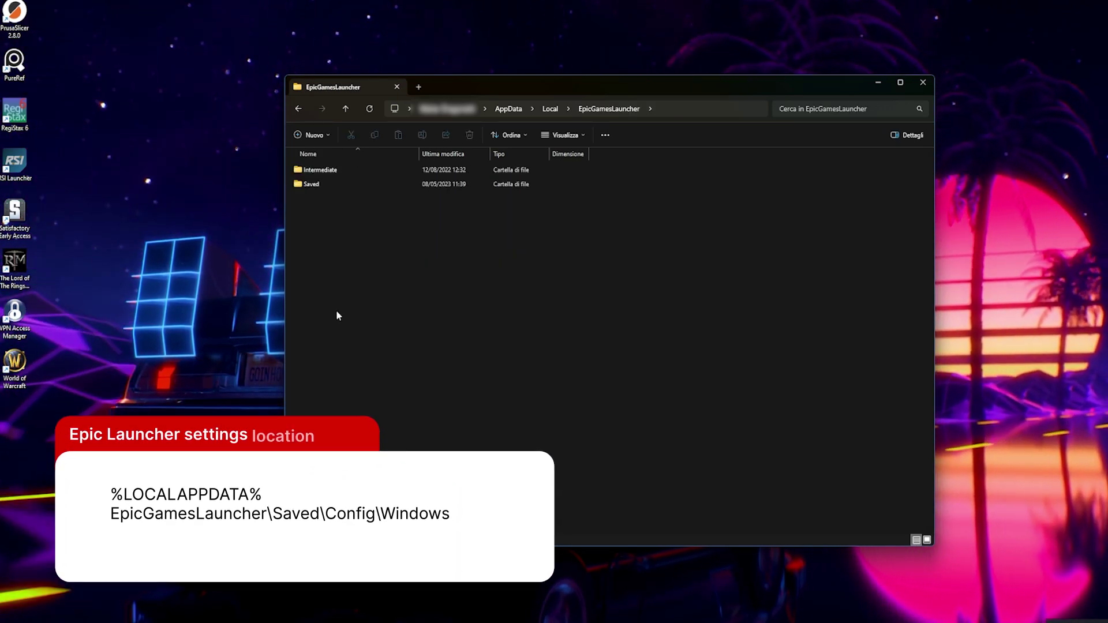
double_click(308, 187)
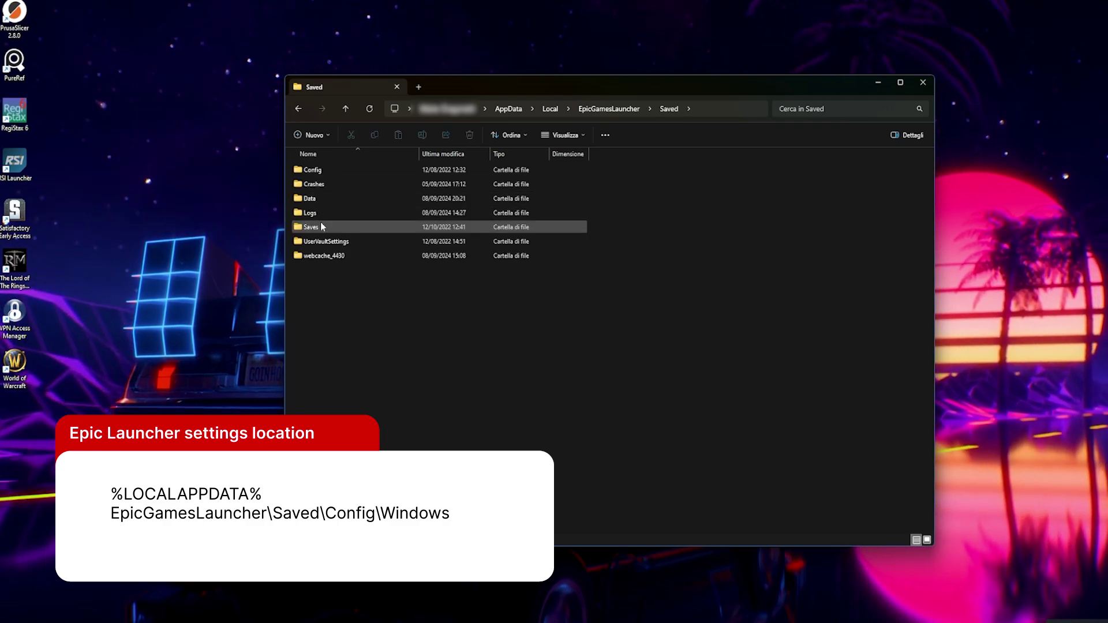
double_click(312, 171)
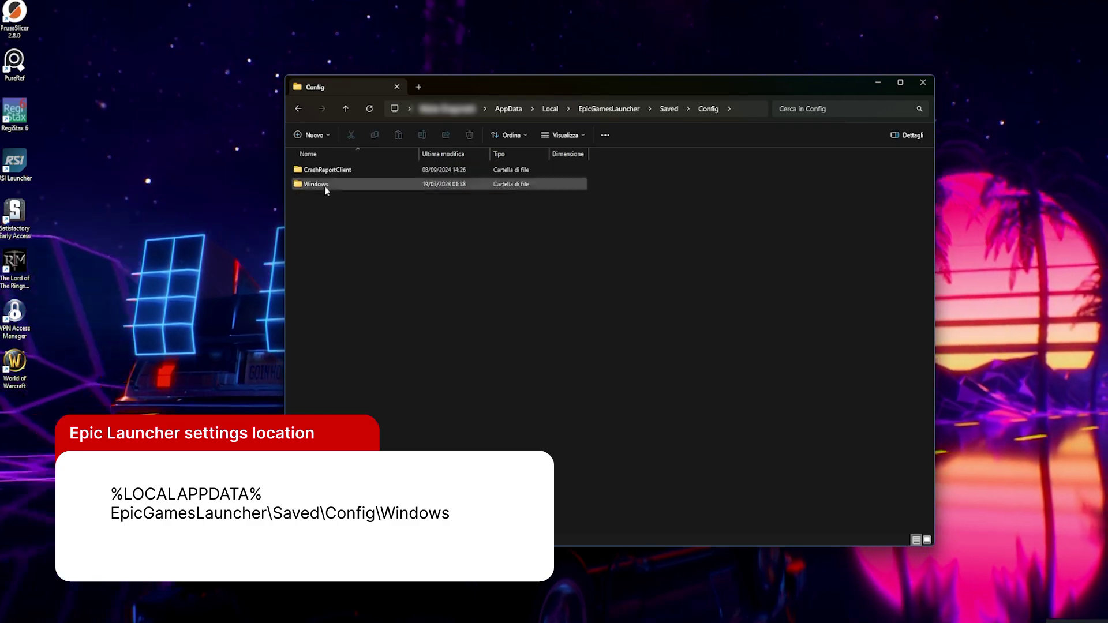
left_click(324, 188)
double_click(325, 185)
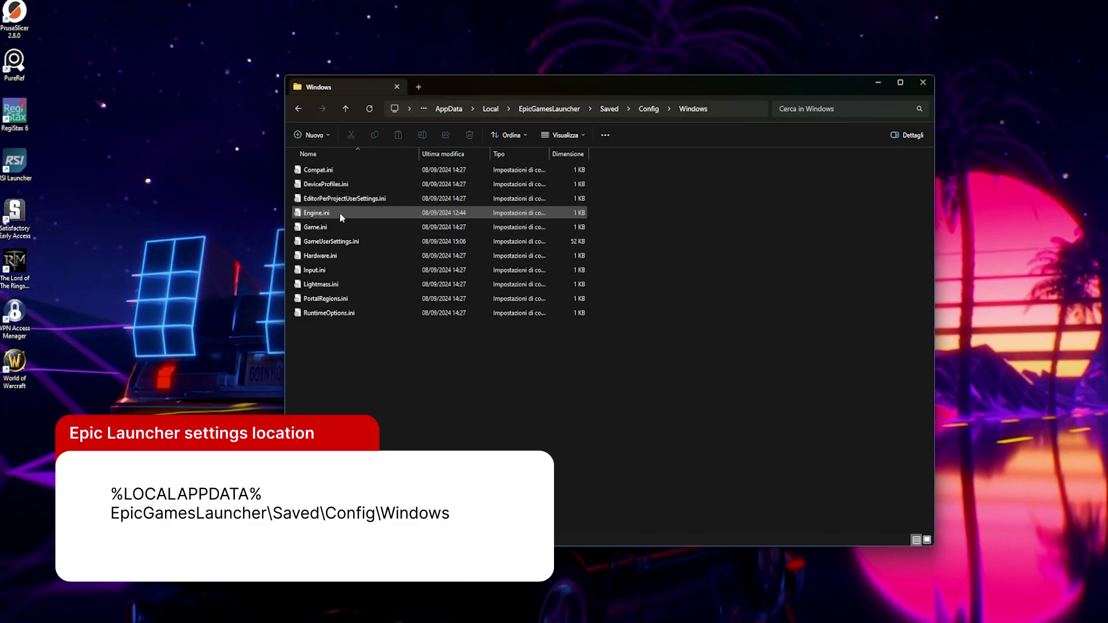
left_click(366, 243)
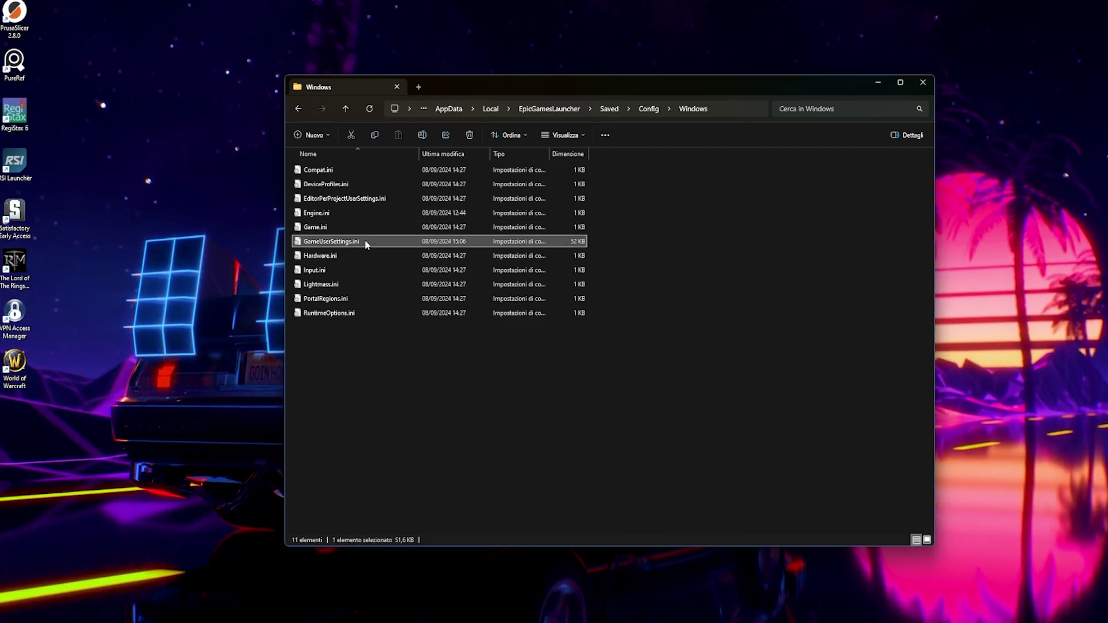
Open the launcher's GameUserSettings.ini in Visual Studio Code
double_click(366, 242)
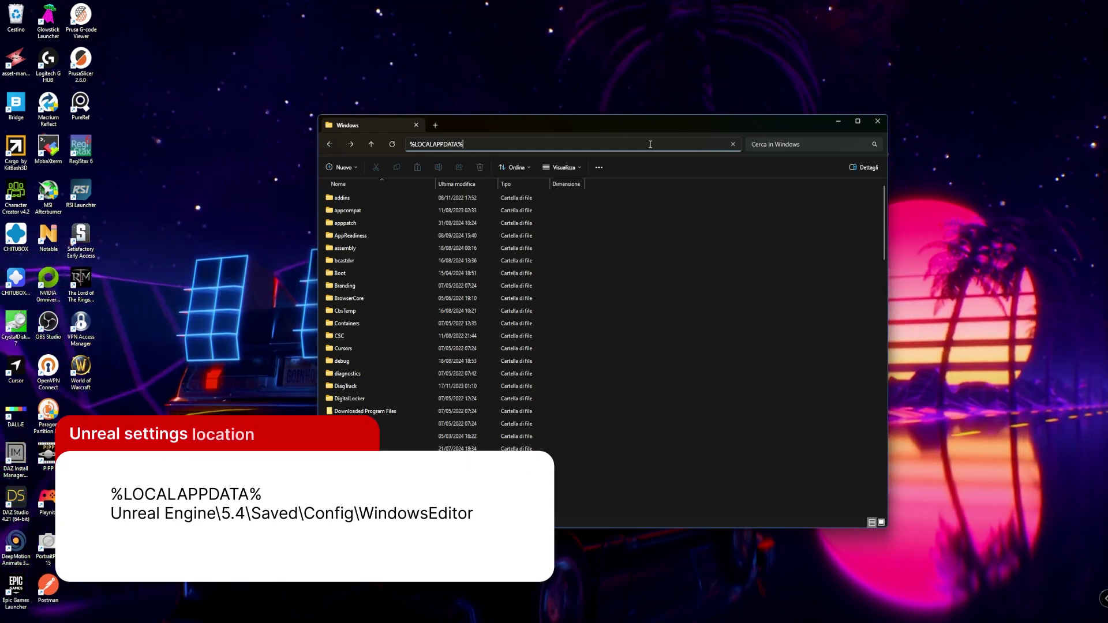
Browse to UnrealEngine\5.4\Saved\Config\WindowsEditor and open EditorSettings.ini in VS Code
key("Return")
scroll(514, 440, "down", 20)
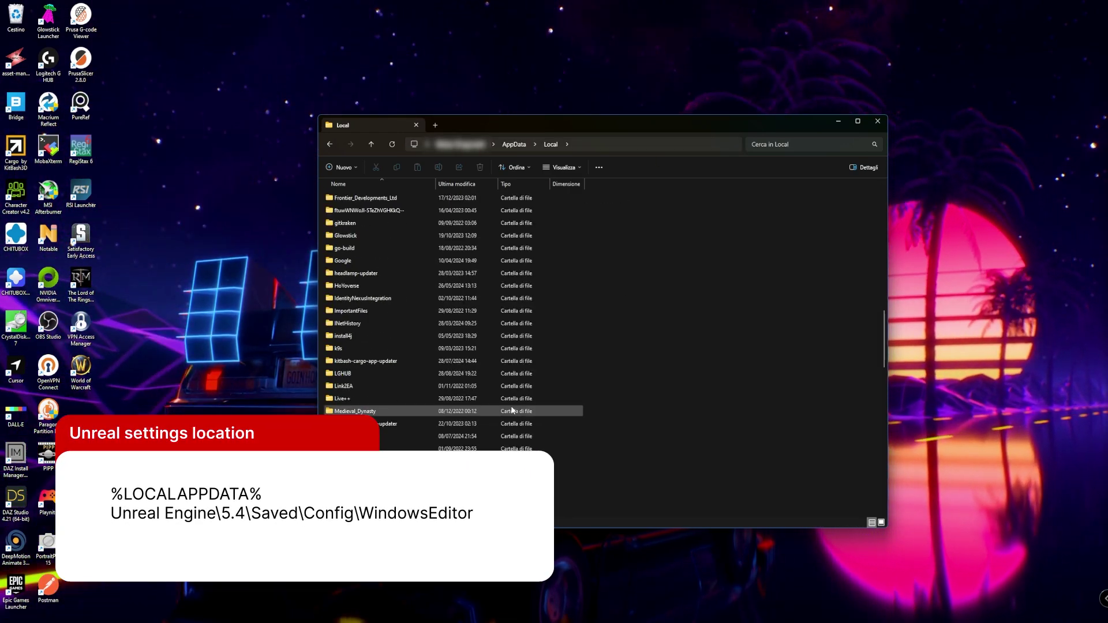
double_click(358, 449)
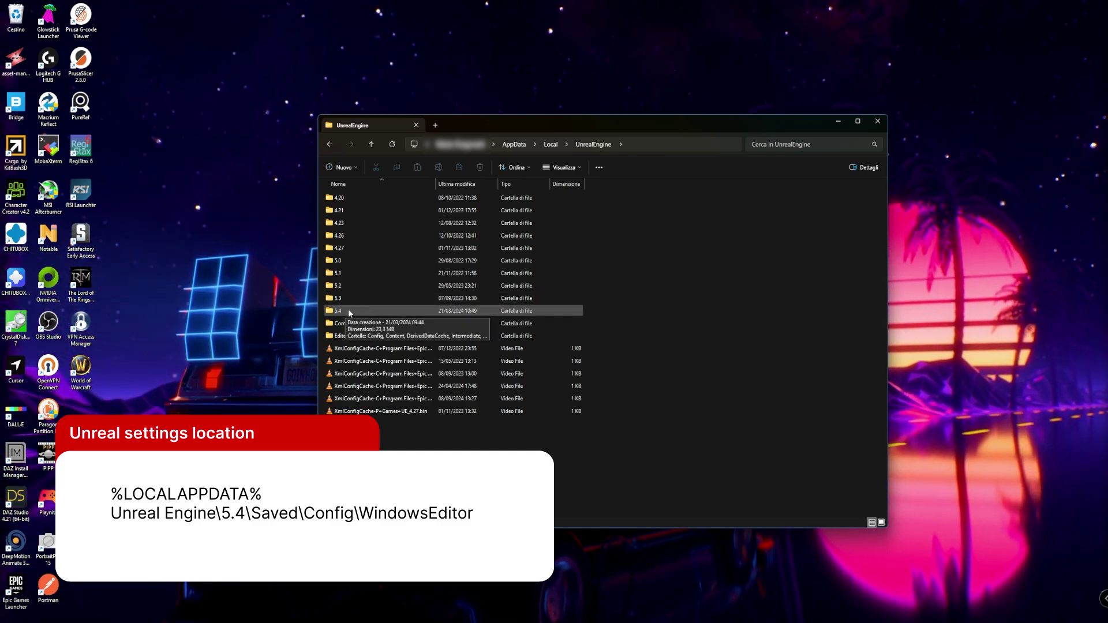
double_click(352, 310)
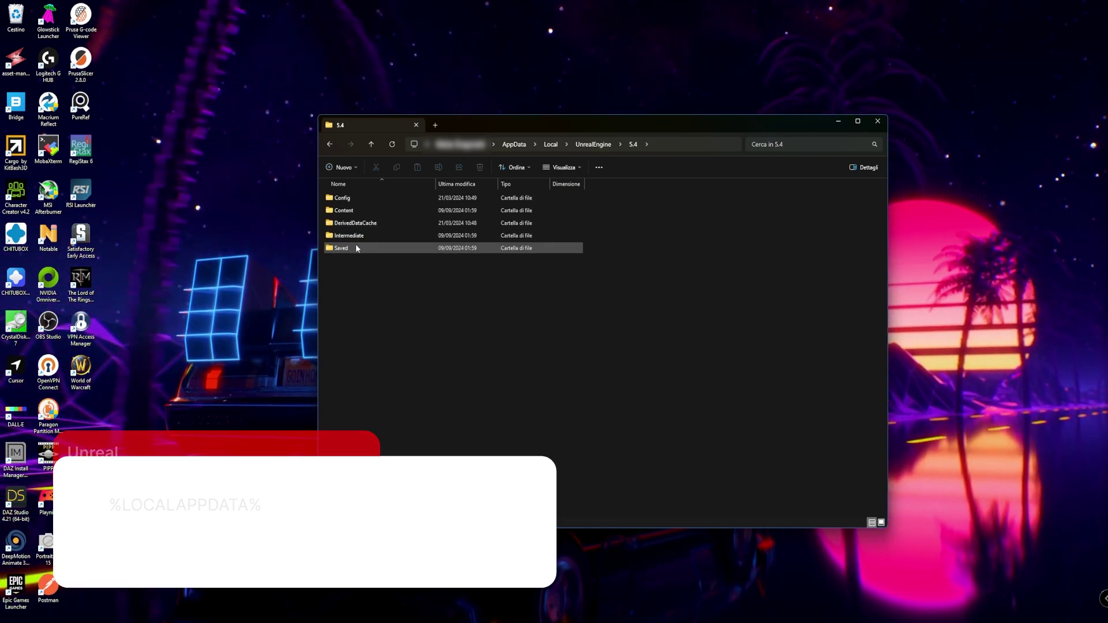
double_click(355, 245)
double_click(356, 243)
double_click(359, 236)
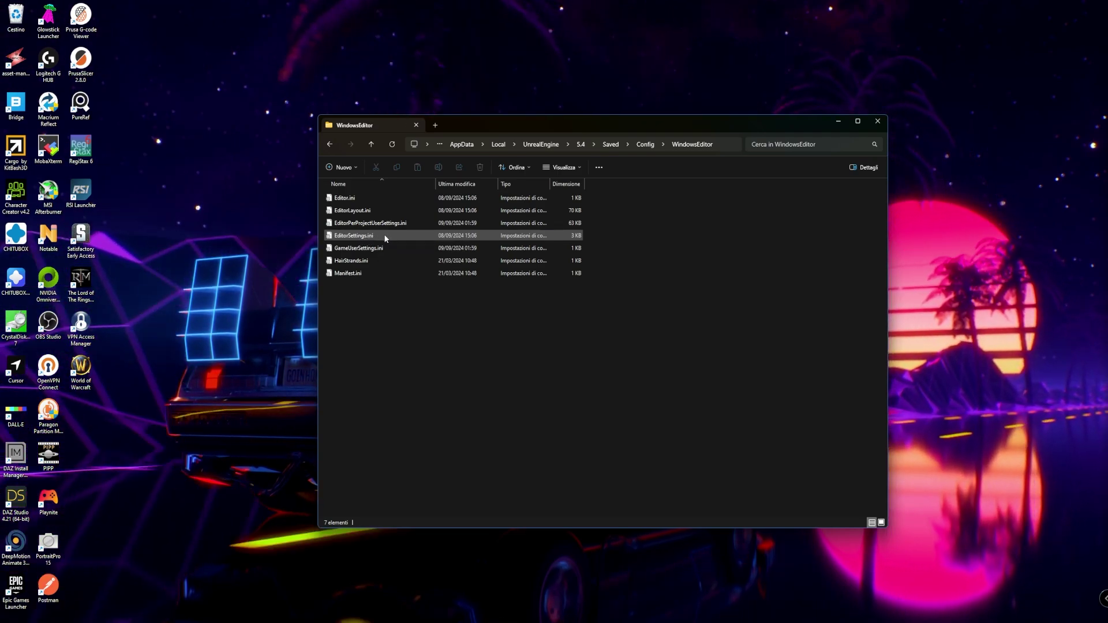
double_click(385, 237)
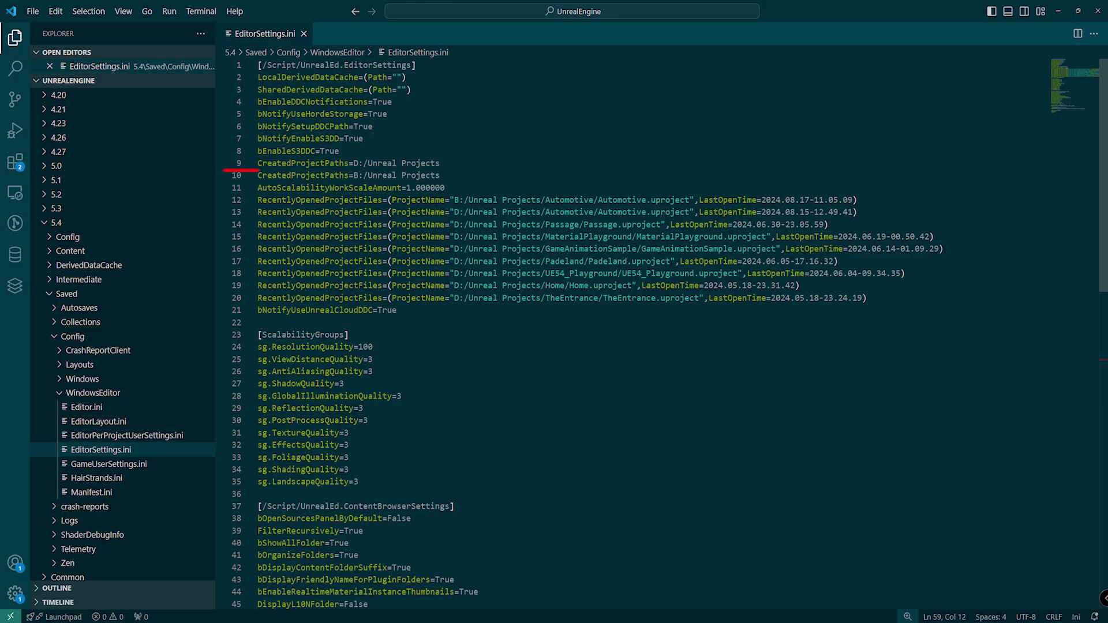